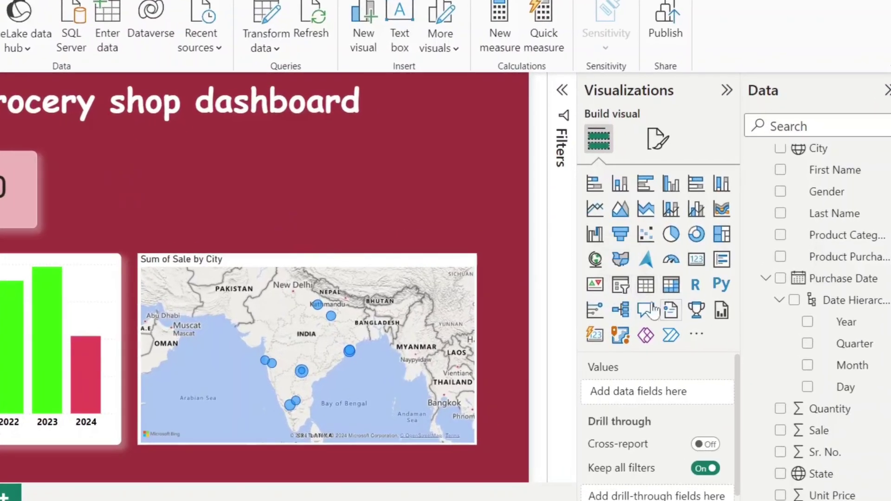
# Add a slicer beside the Total Sale card, size it to fit the gap, and assign the Product Category field to it.
pyautogui.click(621, 287)
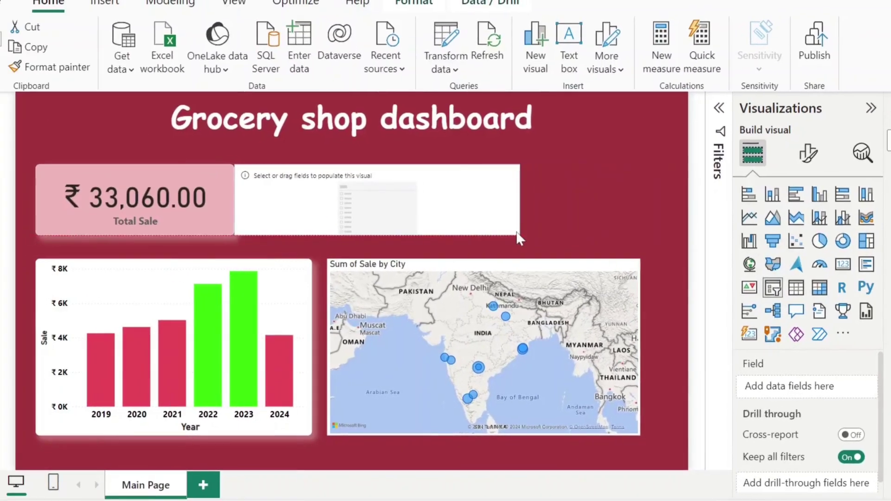
pyautogui.moveTo(509, 231); pyautogui.dragTo(489, 231)
pyautogui.moveTo(433, 217); pyautogui.dragTo(447, 217)
pyautogui.moveTo(506, 233); pyautogui.dragTo(501, 232)
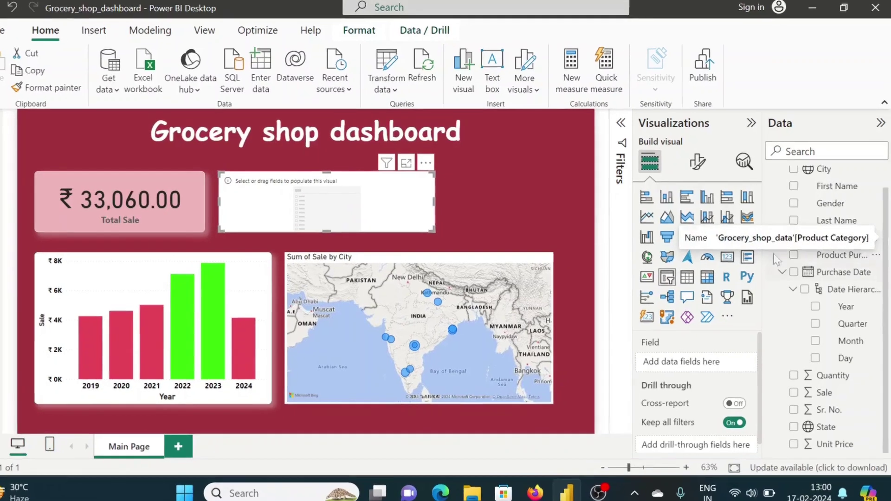
pyautogui.moveTo(831, 236); pyautogui.dragTo(739, 357)
pyautogui.moveTo(714, 395); pyautogui.dragTo(692, 388)
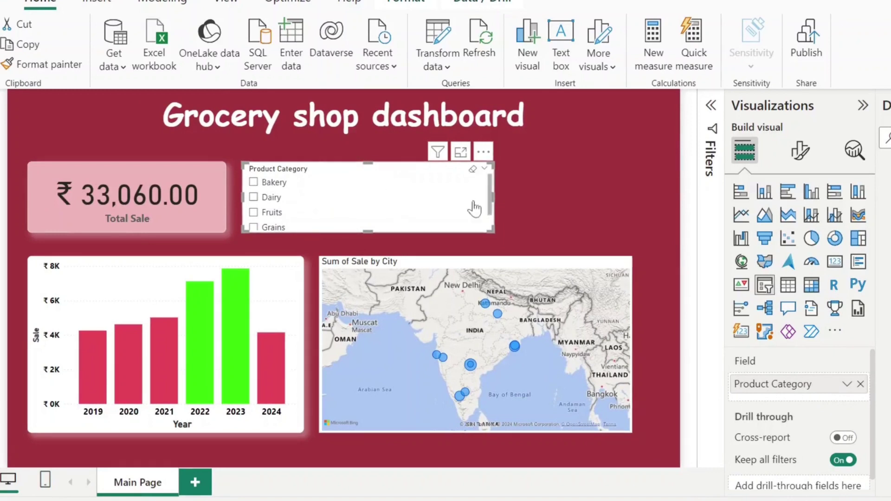
# Change the Product Category slicer's style to Dropdown and narrow the slicer slightly.
pyautogui.click(801, 155)
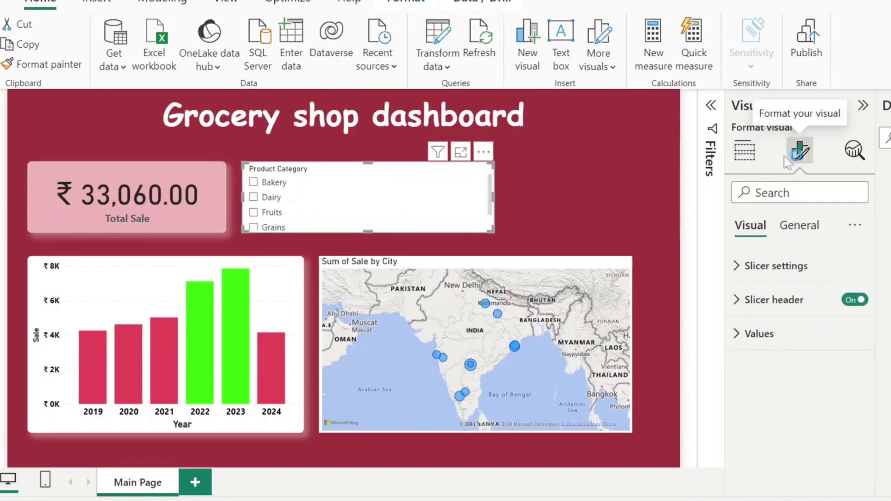
pyautogui.click(736, 269)
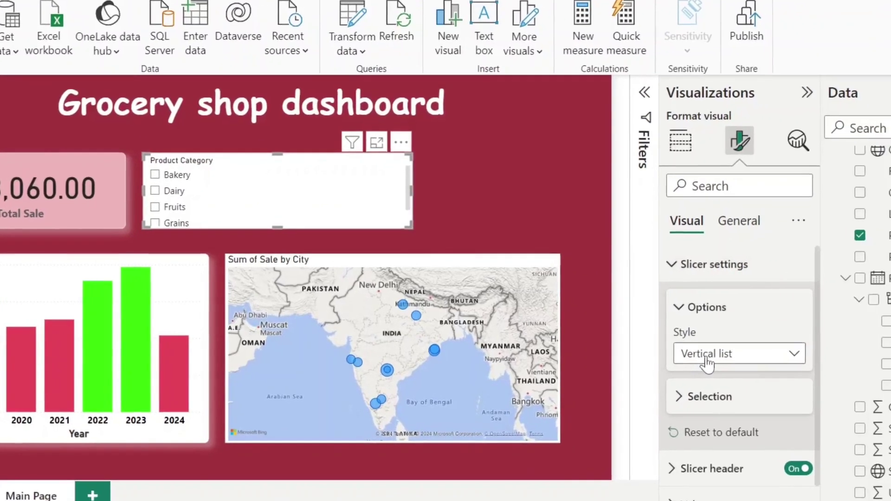
pyautogui.click(769, 353)
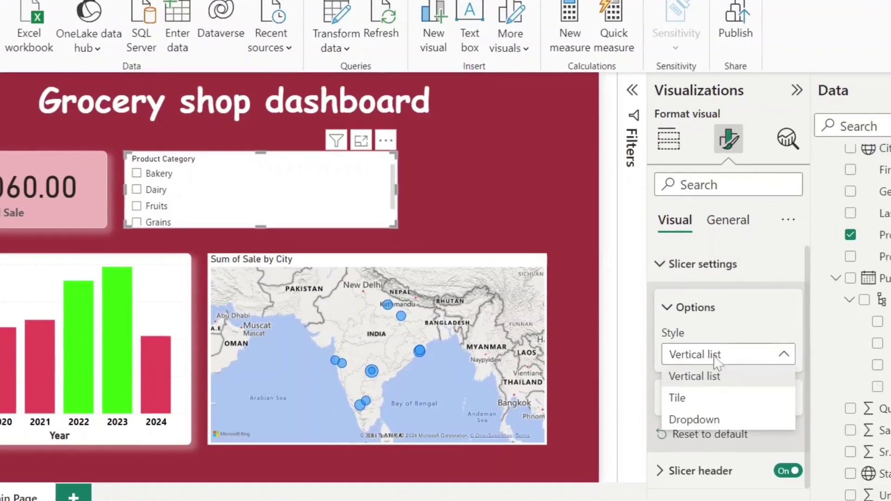
pyautogui.click(697, 400)
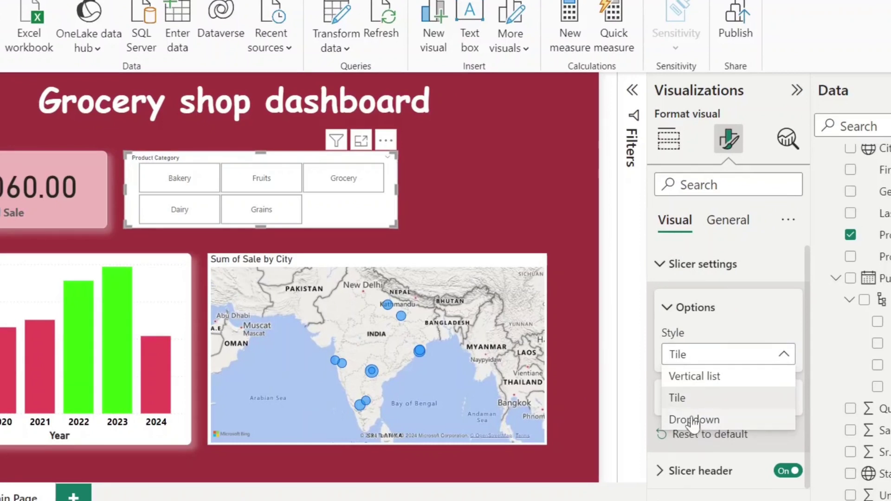
pyautogui.click(697, 420)
pyautogui.moveTo(392, 223); pyautogui.dragTo(375, 229)
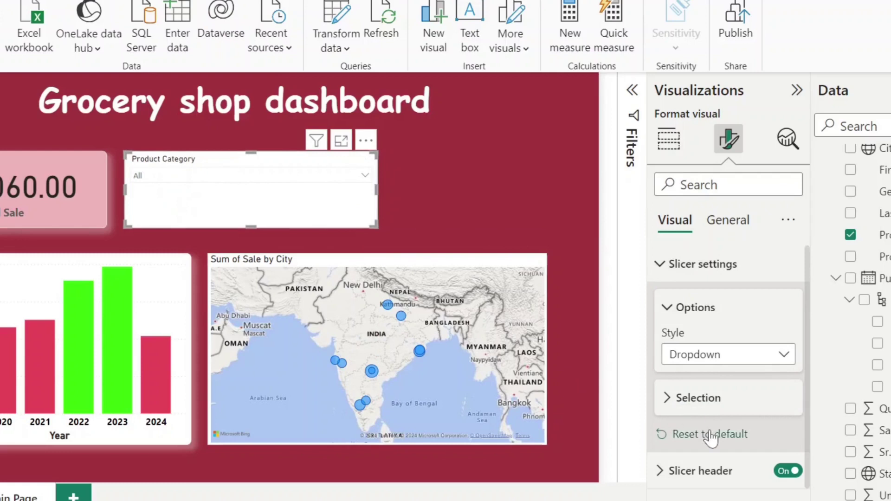
# Format the slicer's values as bold black text at size 18 with 6 px padding.
pyautogui.scroll(-1, 810, 337)
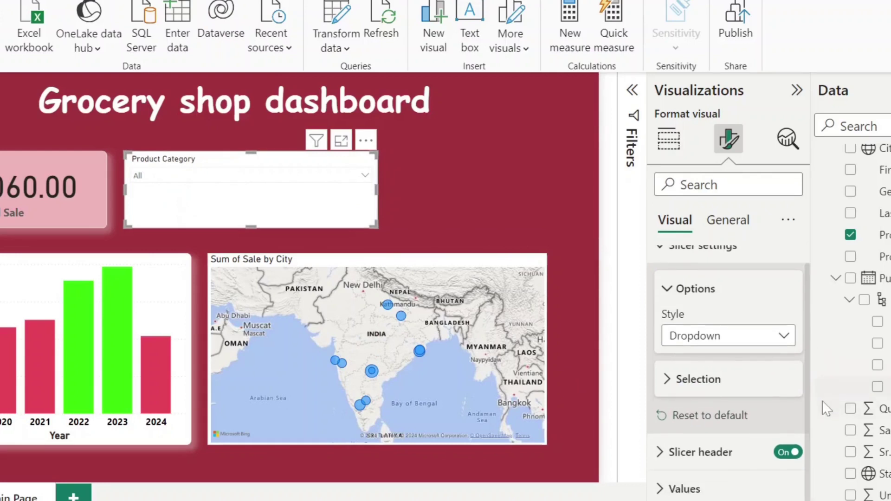
pyautogui.click(660, 490)
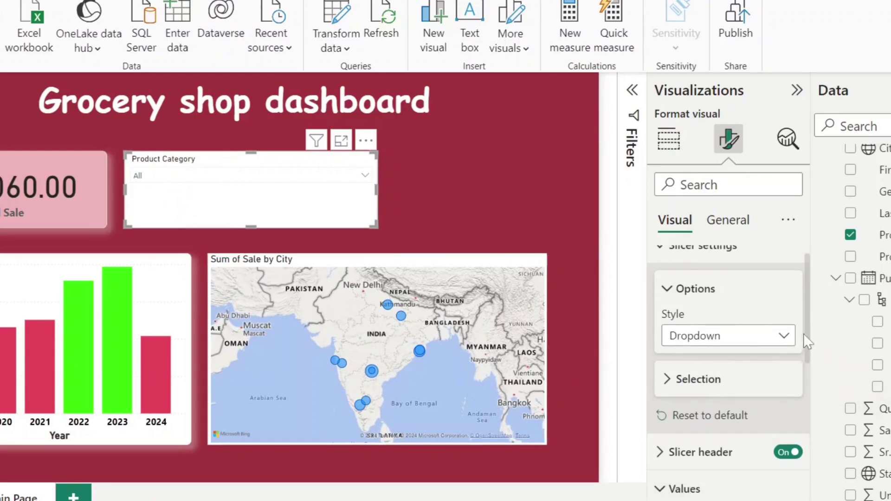
pyautogui.moveTo(805, 334); pyautogui.dragTo(812, 422)
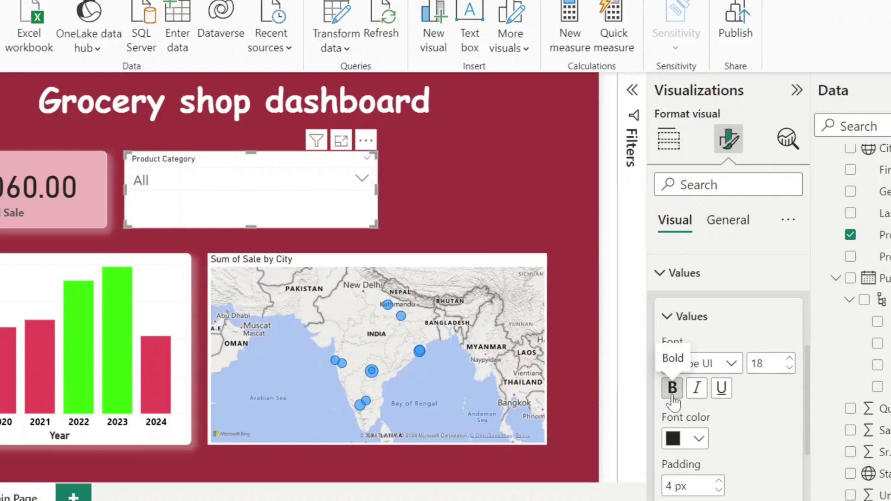
pyautogui.click(697, 440)
pyautogui.click(684, 152)
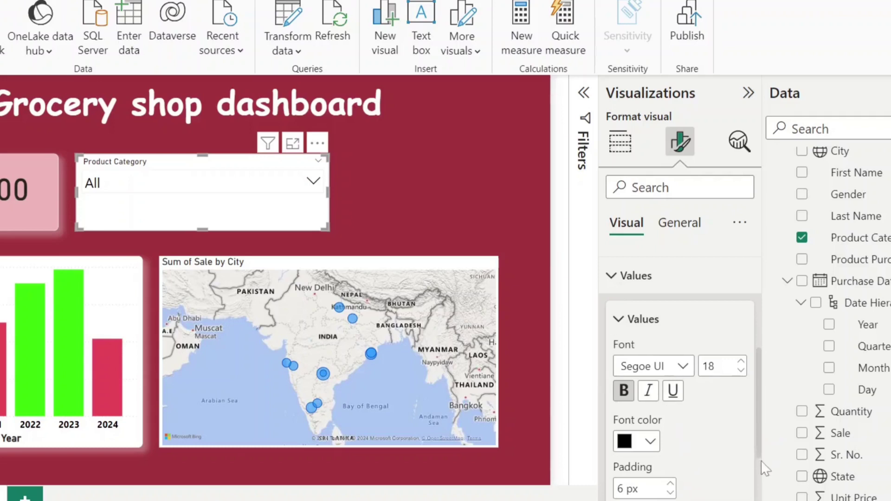
# Set the background color of the slicer's values to the light pink used on the Total Sale card.
pyautogui.moveTo(759, 439); pyautogui.dragTo(760, 483)
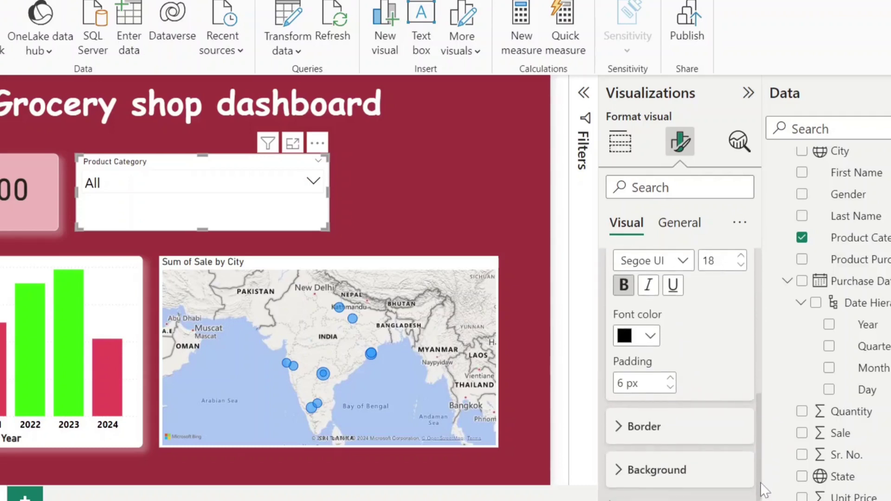
pyautogui.click(621, 477)
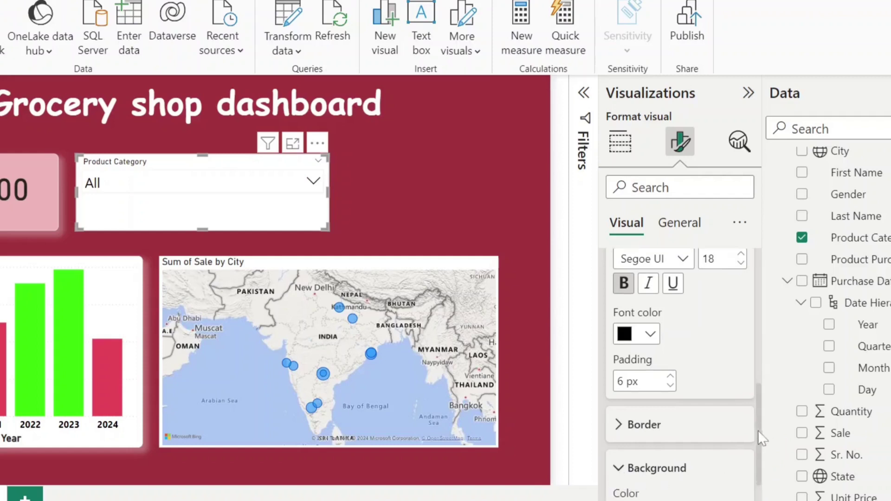
pyautogui.scroll(-1, 759, 431)
pyautogui.click(650, 455)
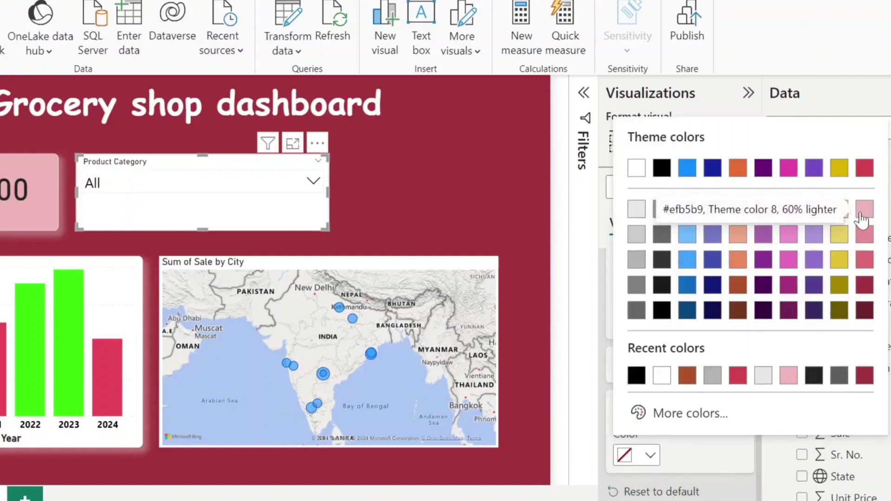
pyautogui.click(790, 380)
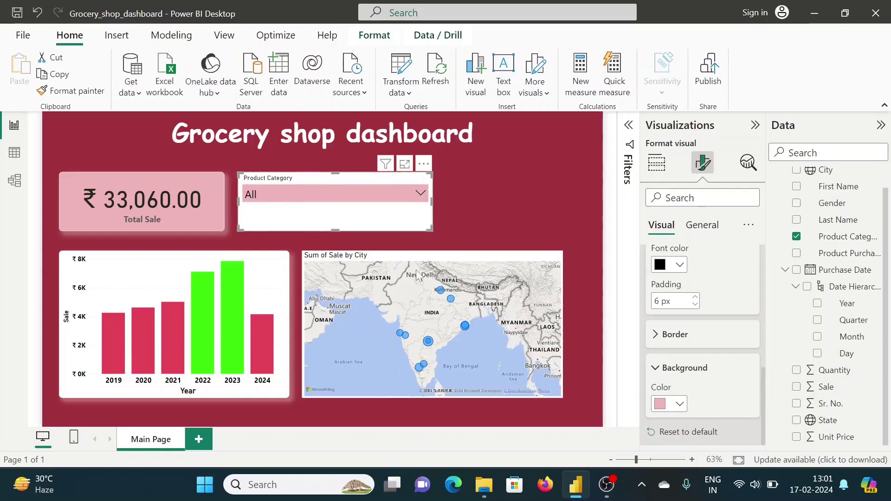
# Turn off the slicer's overall background effect so only its values keep a fill.
pyautogui.moveTo(765, 370); pyautogui.dragTo(758, 244)
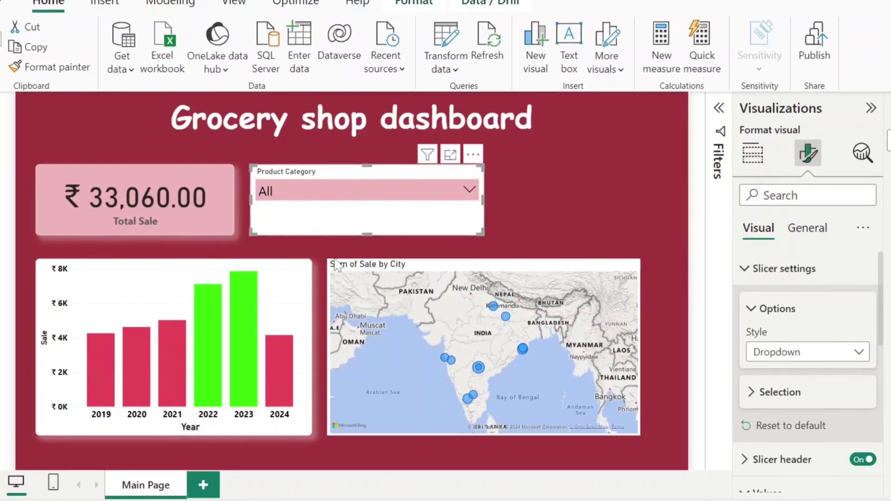
pyautogui.click(820, 237)
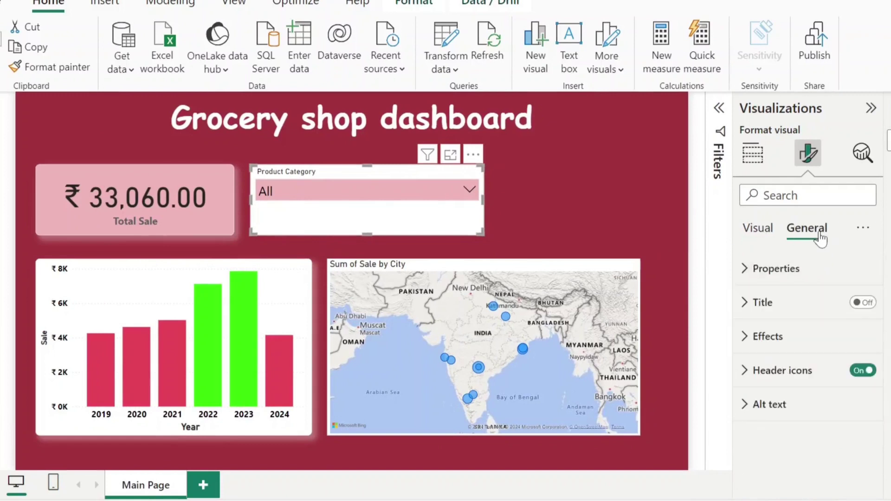
pyautogui.click(786, 336)
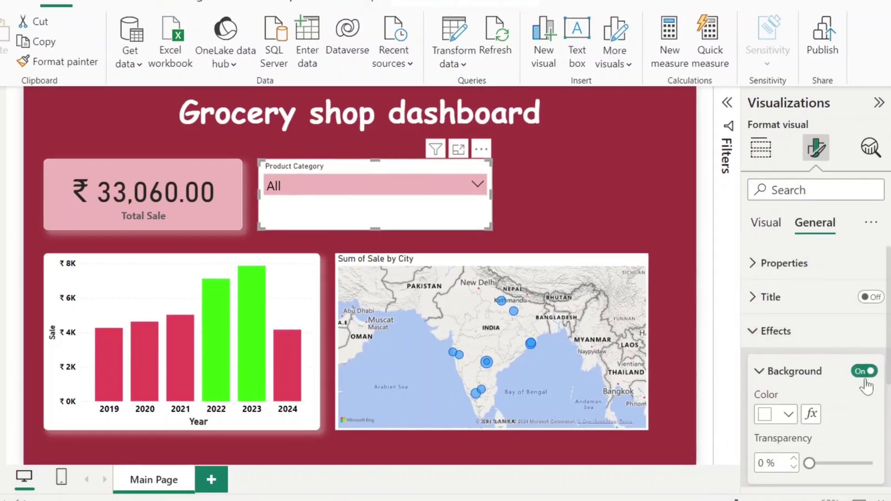
pyautogui.click(864, 376)
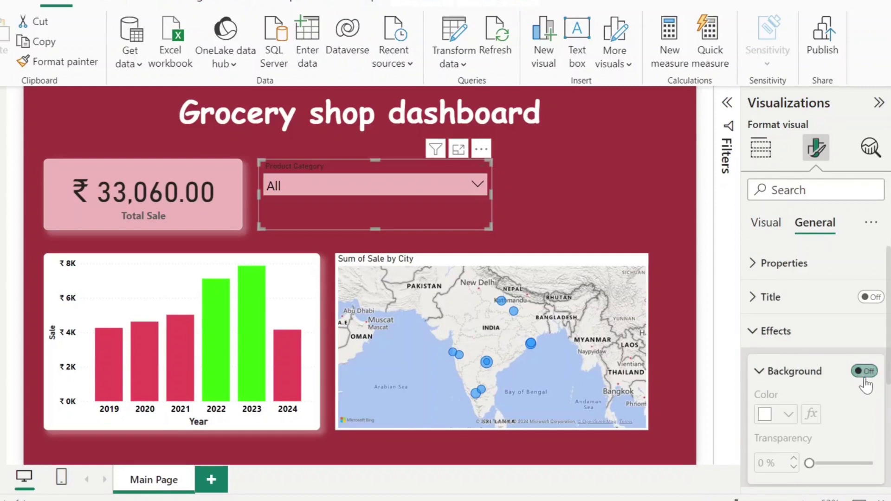
pyautogui.click(760, 373)
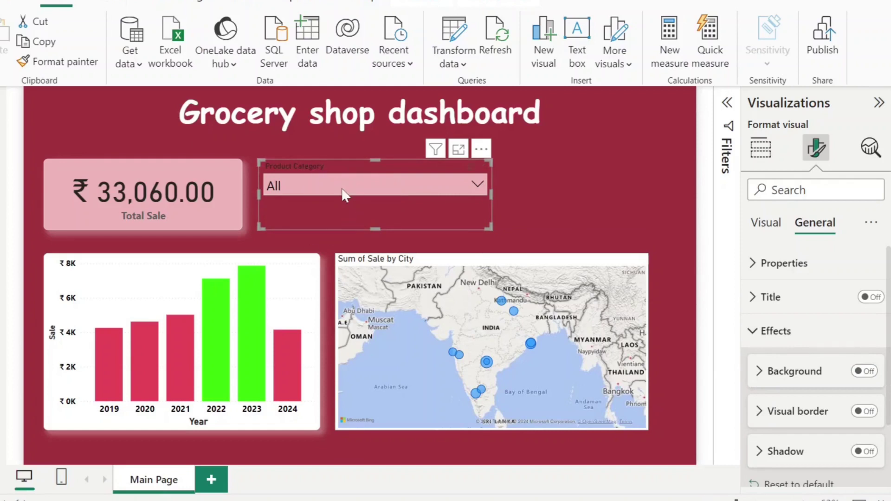
pyautogui.click(751, 302)
pyautogui.click(751, 302)
# Set the font size of the slicer's Product Category header to 18.
pyautogui.click(767, 222)
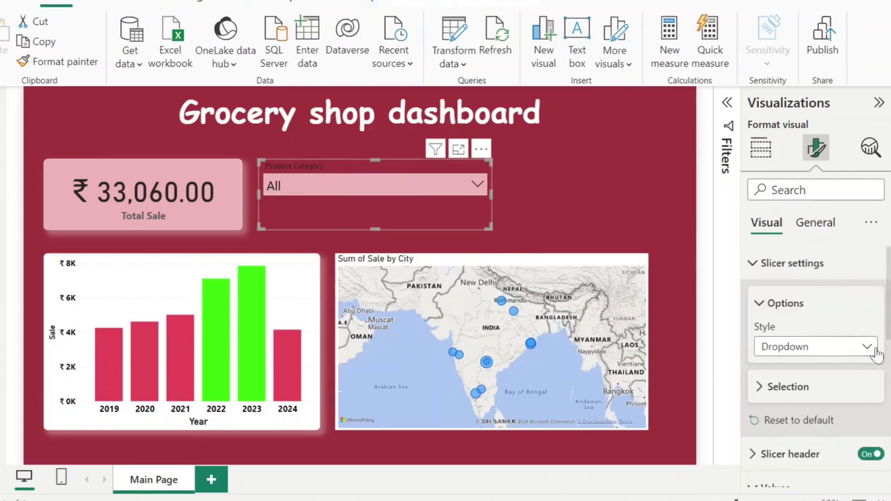
pyautogui.moveTo(889, 322); pyautogui.dragTo(889, 370)
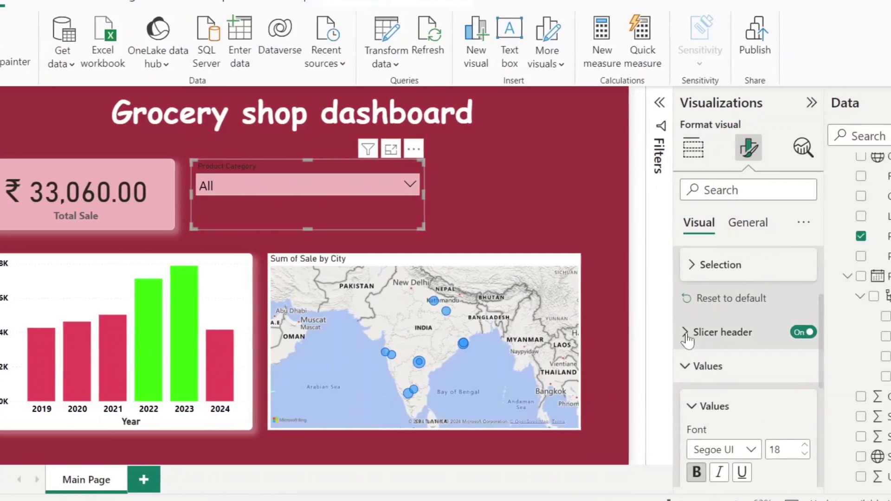
pyautogui.click(736, 333)
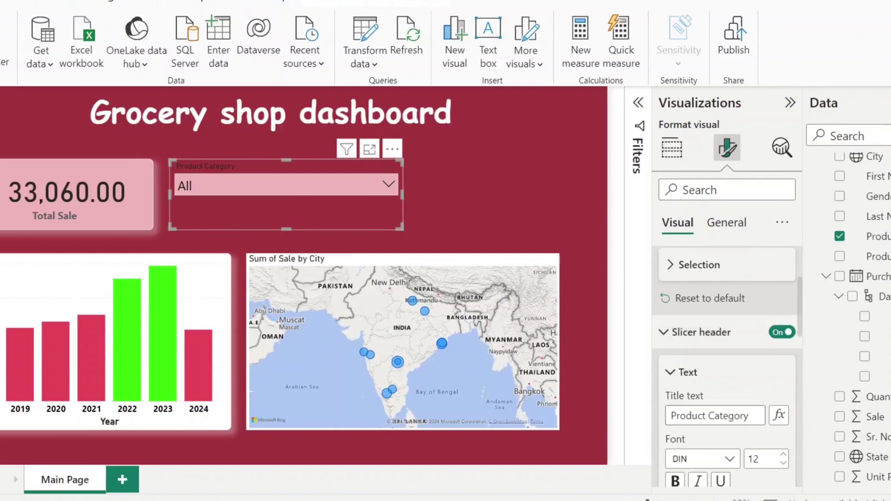
pyautogui.scroll(-3, 805, 325)
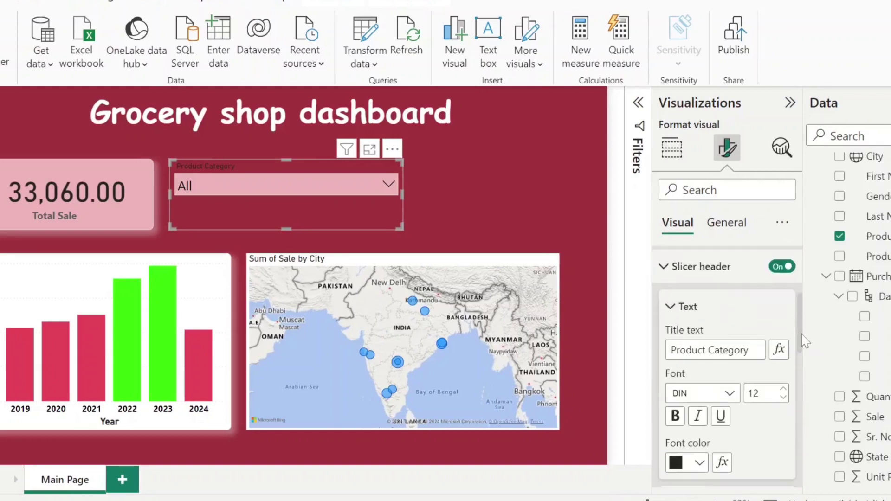
pyautogui.click(784, 337)
pyautogui.click(784, 337)
pyautogui.click(784, 337)
pyautogui.click(784, 337)
pyautogui.click(784, 337)
pyautogui.click(784, 337)
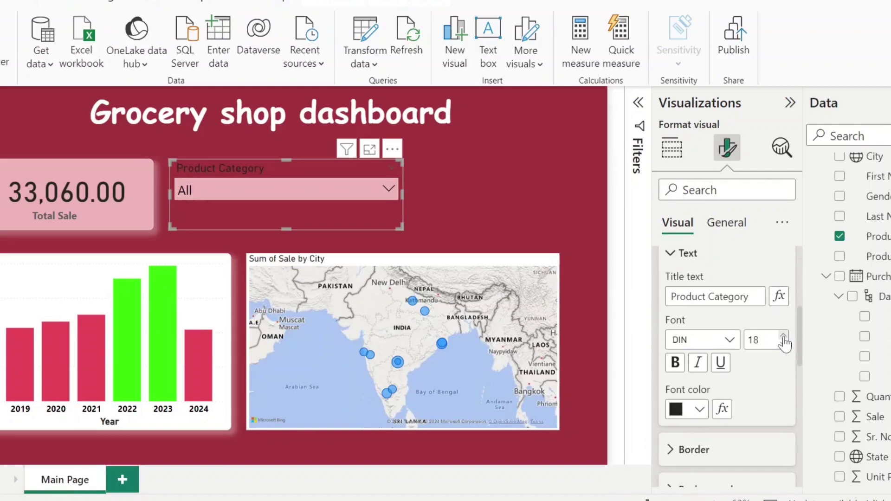
# Make the slicer header text bold and white, and nudge the slicer slightly closer to the Total Sale card.
pyautogui.click(676, 362)
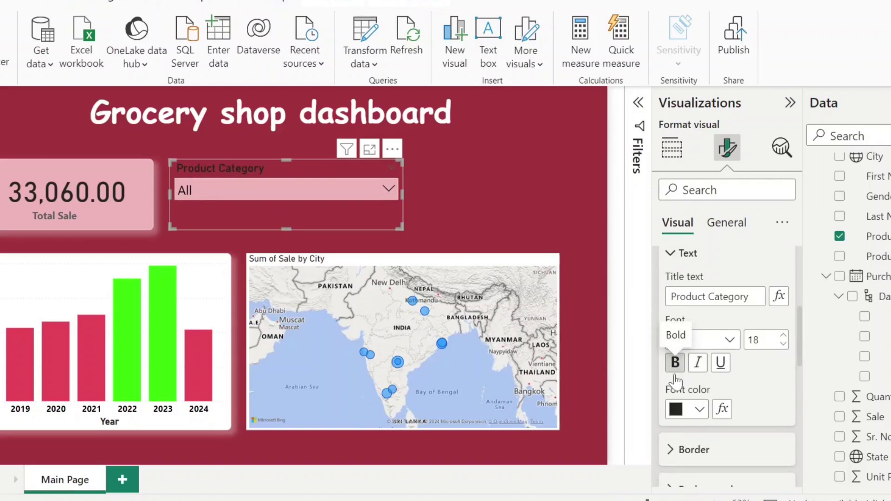
pyautogui.click(700, 410)
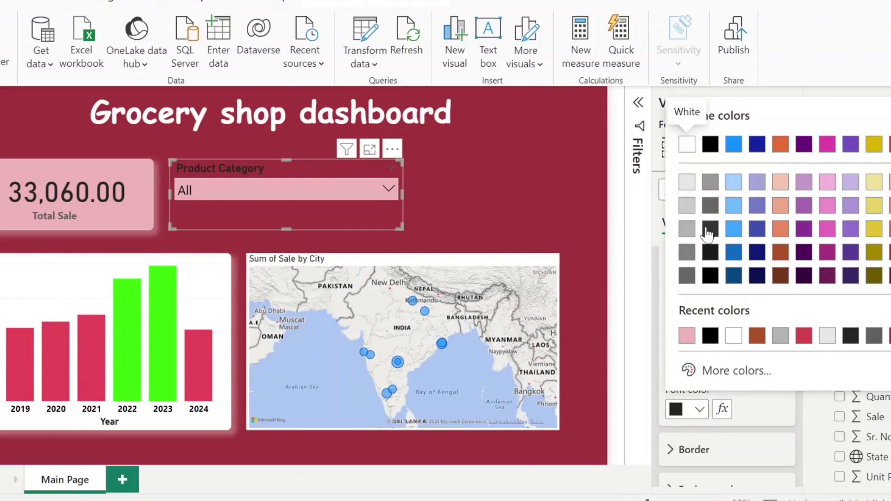
pyautogui.click(687, 144)
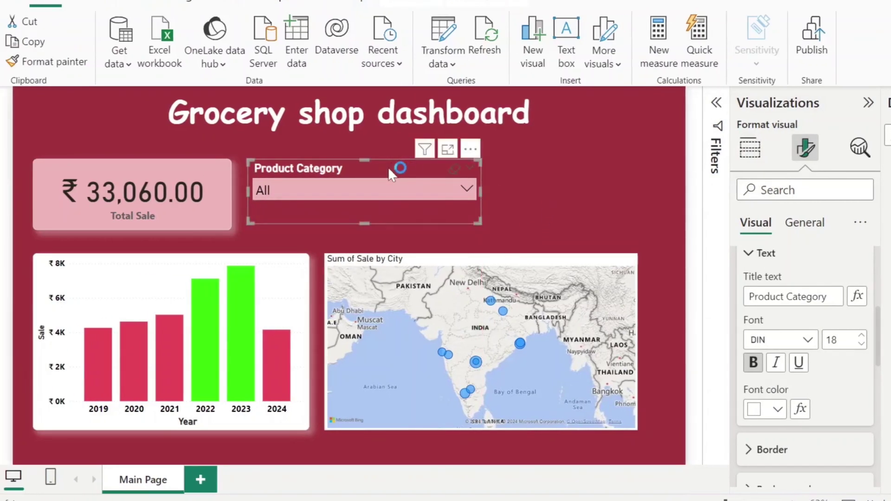
pyautogui.moveTo(388, 166); pyautogui.dragTo(382, 172)
# Test the slicer by filtering the dashboard on Bakery and Dairy together, and clear the selection.
pyautogui.click(459, 197)
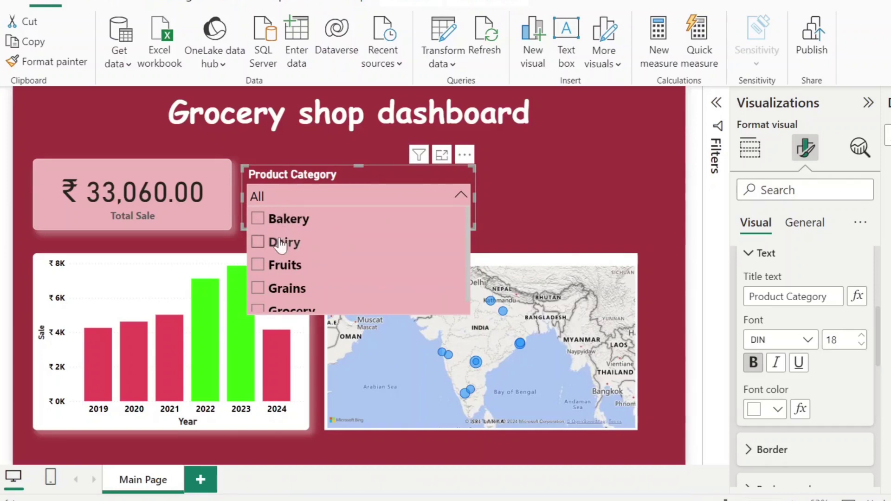
pyautogui.click(259, 221)
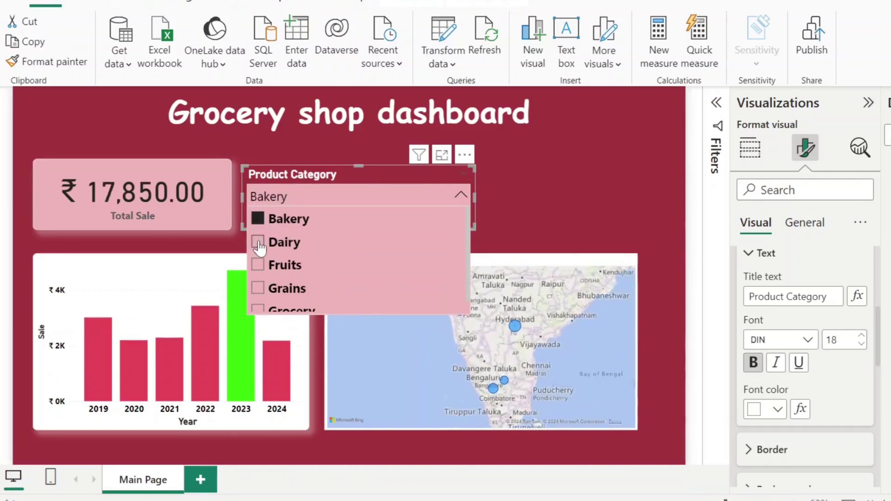
pyautogui.keyDown('ctrl'); pyautogui.click(258, 242); pyautogui.keyUp('ctrl')
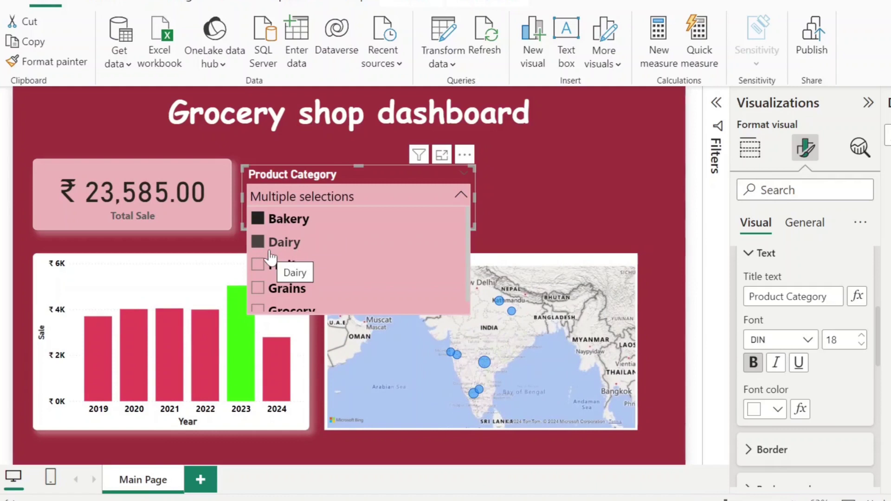
pyautogui.click(258, 228)
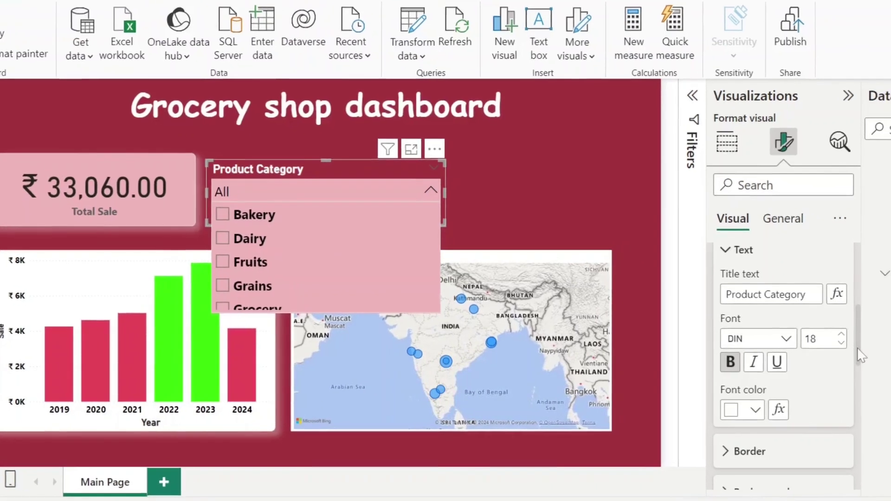
# Disable multi-select with CTRL and enable single select in the Product Category slicer's selection settings.
pyautogui.moveTo(878, 341); pyautogui.dragTo(878, 324)
pyautogui.scroll(5, 819, 325)
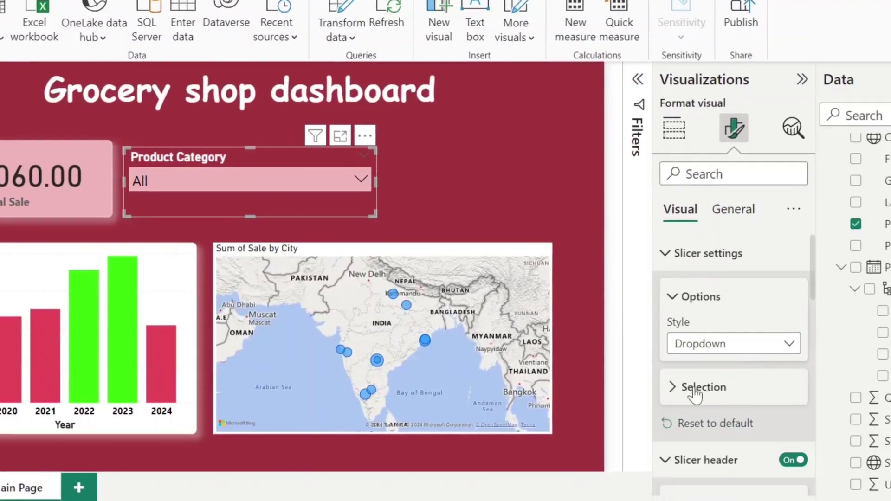
pyautogui.click(678, 388)
pyautogui.moveTo(815, 290); pyautogui.dragTo(816, 312)
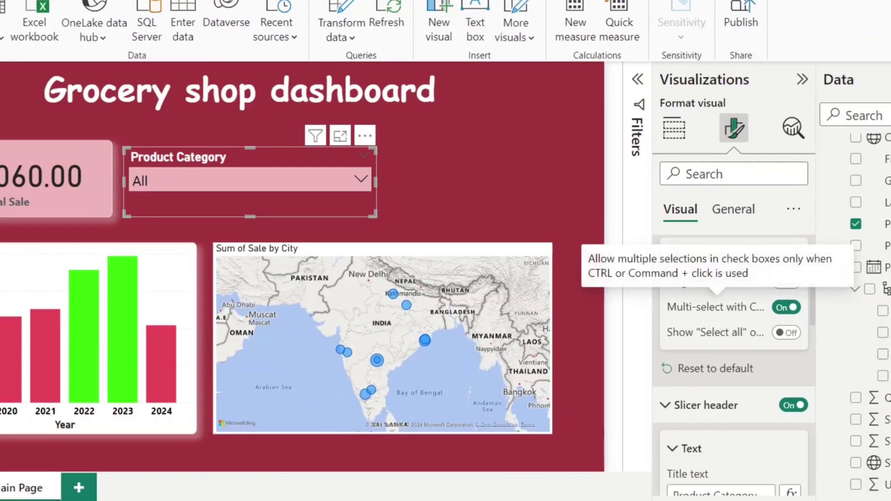
pyautogui.click(791, 310)
pyautogui.click(799, 286)
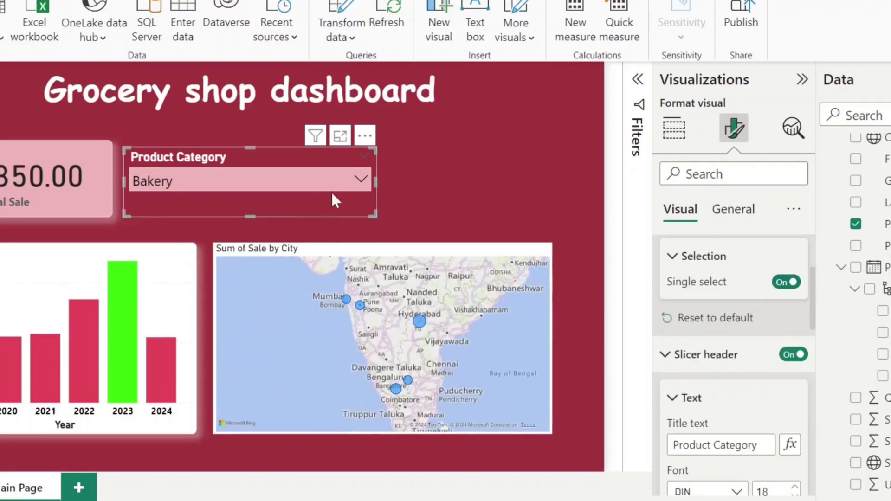
# Test single selection by filtering the dashboard on Dairy and on Fruits through the Product Category slicer.
pyautogui.click(347, 185)
pyautogui.click(153, 230)
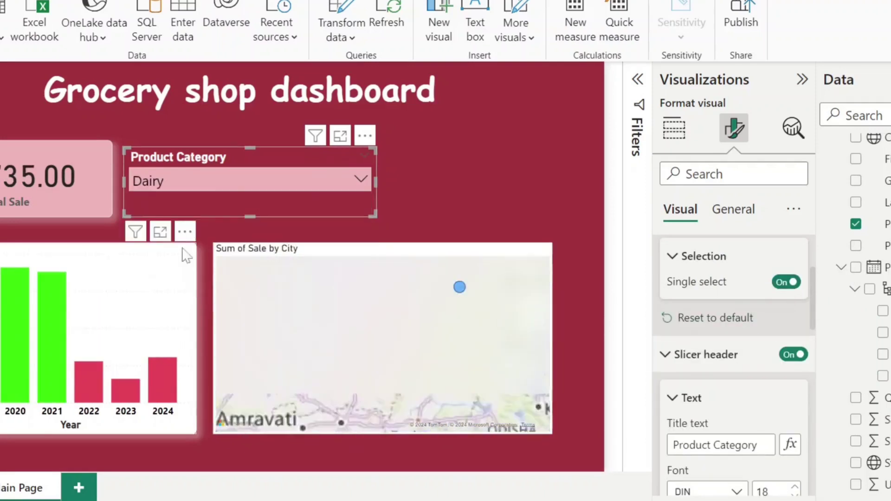
pyautogui.click(221, 188)
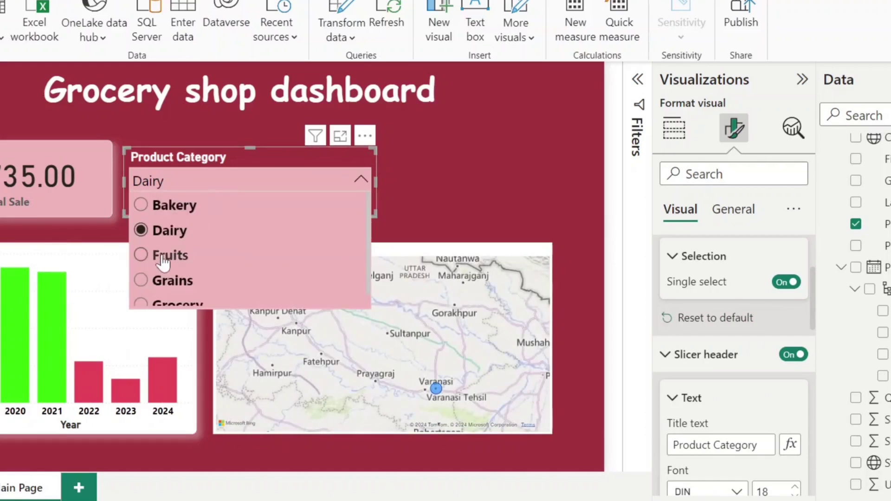
pyautogui.click(168, 253)
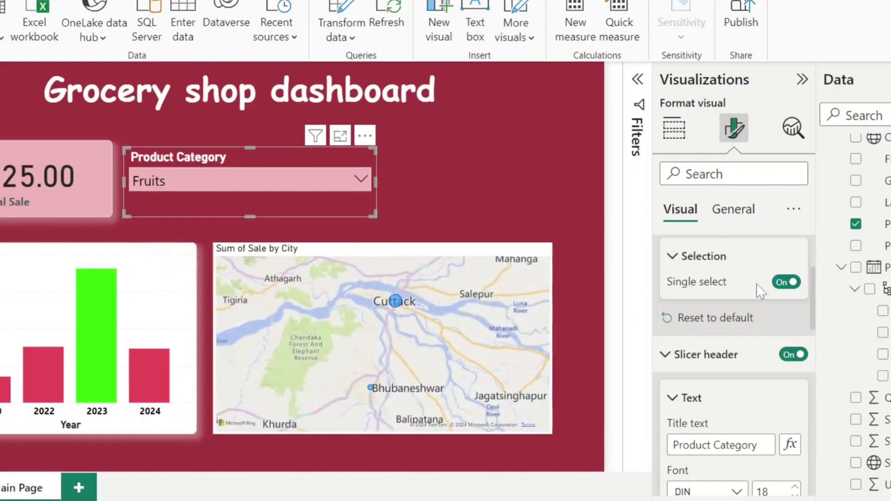
# Switch the slicer from single select to multi-select with CTRL, return it to single select, and check its category list.
pyautogui.click(794, 283)
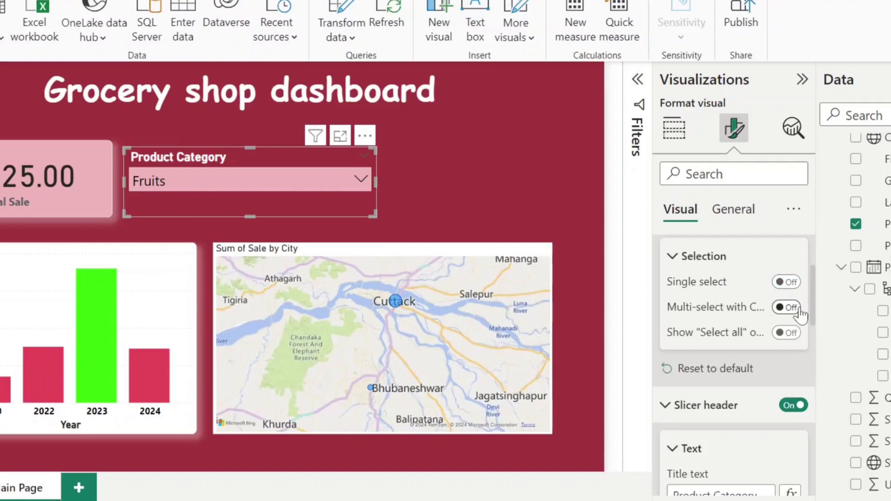
pyautogui.click(792, 308)
pyautogui.click(788, 333)
pyautogui.click(789, 308)
pyautogui.click(788, 282)
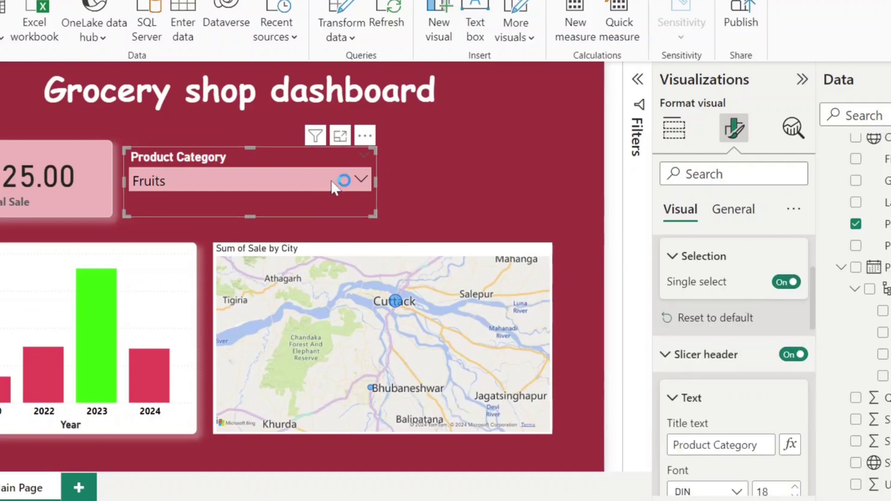
pyautogui.click(346, 181)
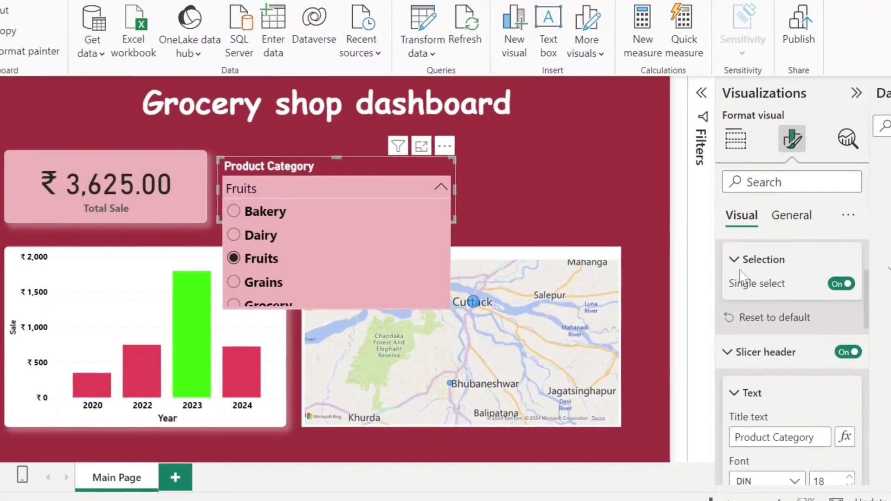
# Turn off the slicer's single select and enable its "Select all" option.
pyautogui.click(675, 266)
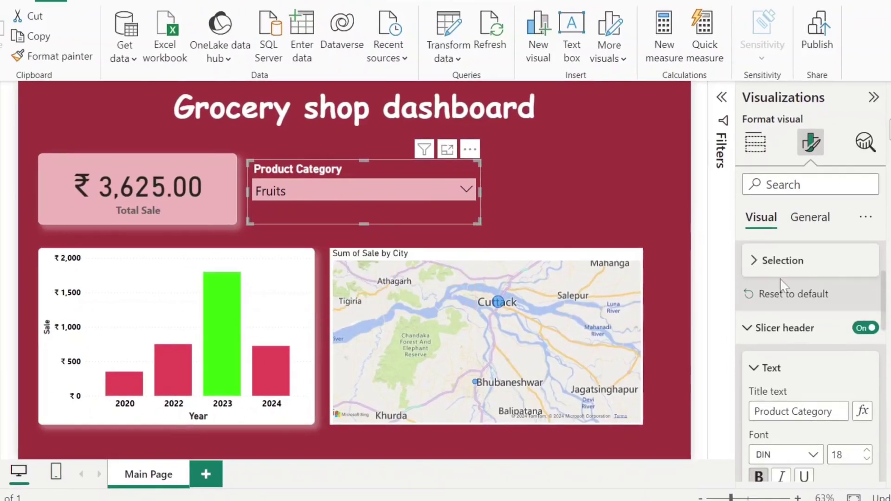
pyautogui.click(757, 268)
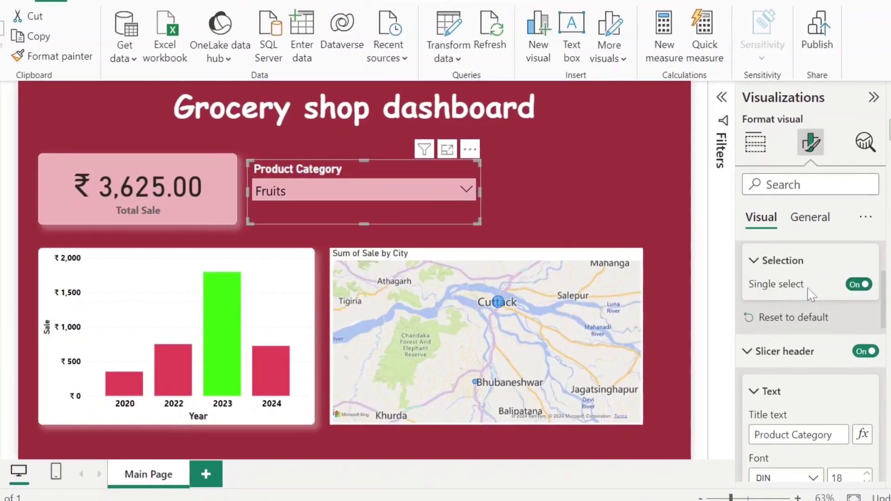
pyautogui.click(860, 285)
pyautogui.click(860, 331)
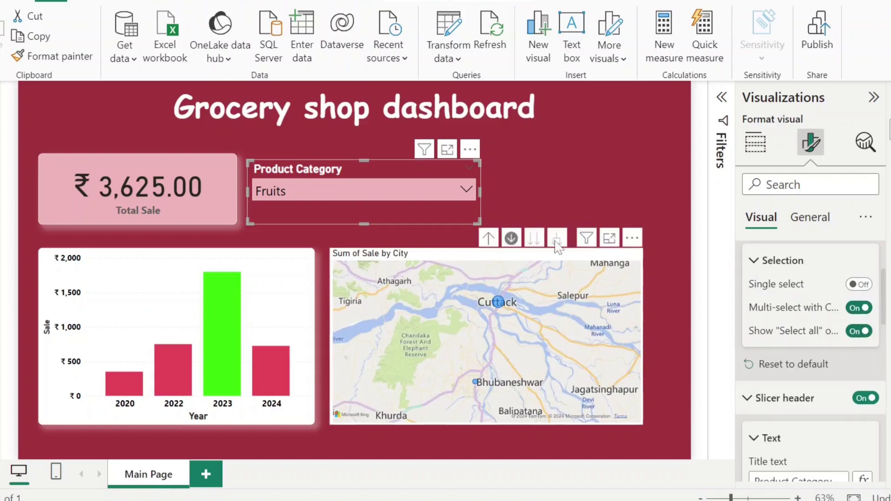
# Test the slicer by choosing all product categories through Select all and filtering the dashboard on Bakery alone.
pyautogui.click(465, 192)
pyautogui.click(263, 213)
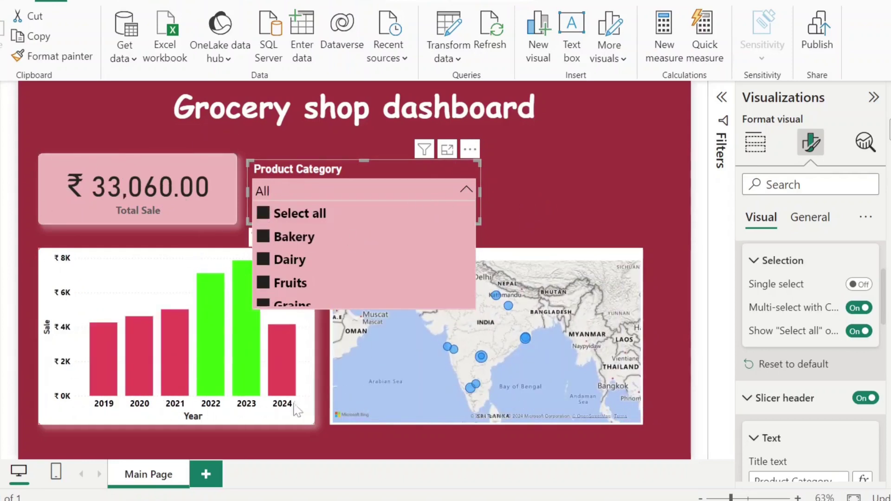
pyautogui.click(263, 238)
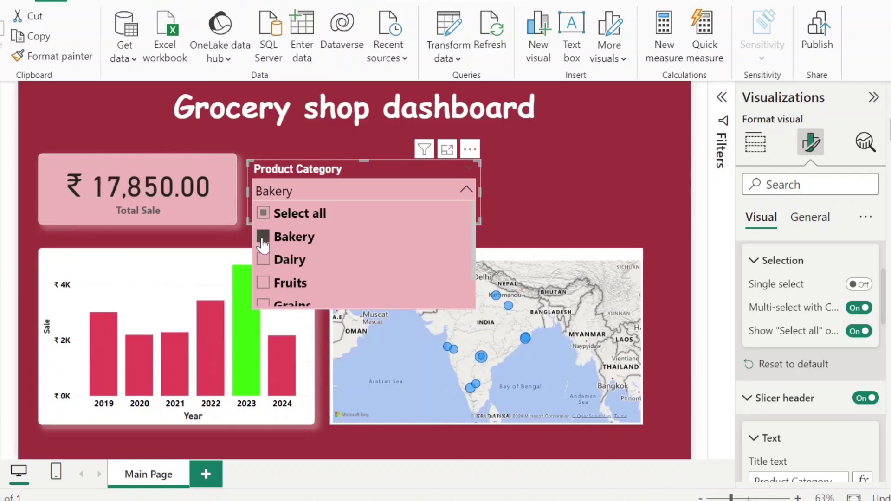
pyautogui.click(545, 189)
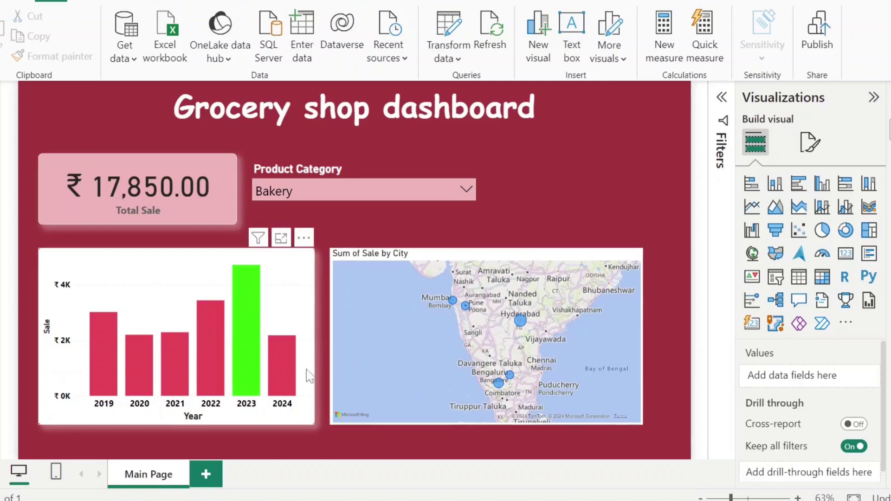
# Cross-filter the dashboard by the 2023 bar of the yearly sales chart, first for Bakery and again with all product categories selected.
pyautogui.click(244, 324)
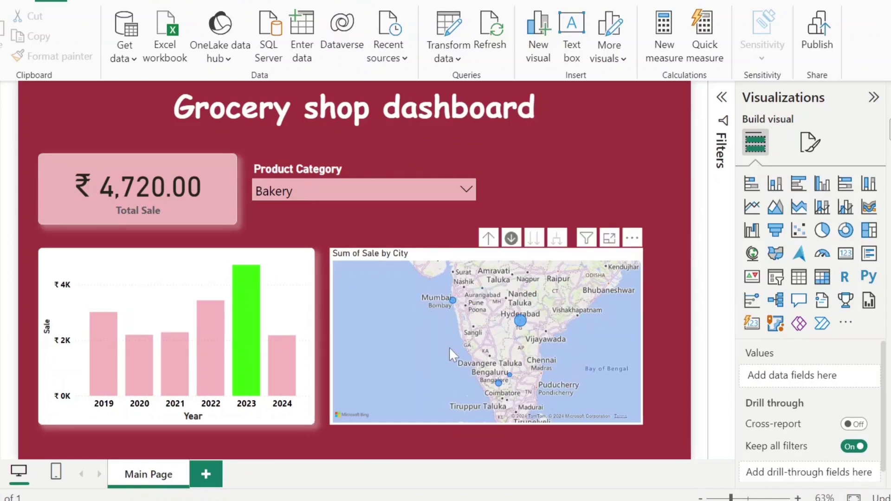
pyautogui.click(401, 191)
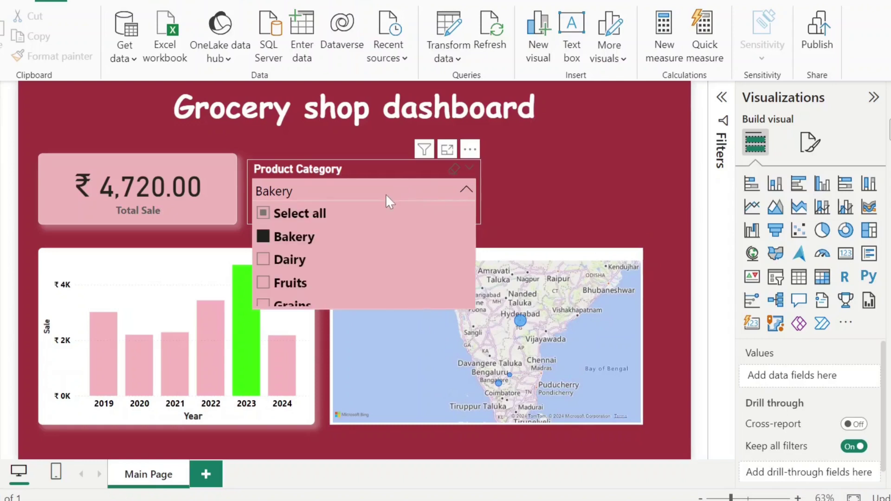
pyautogui.click(264, 214)
pyautogui.click(497, 190)
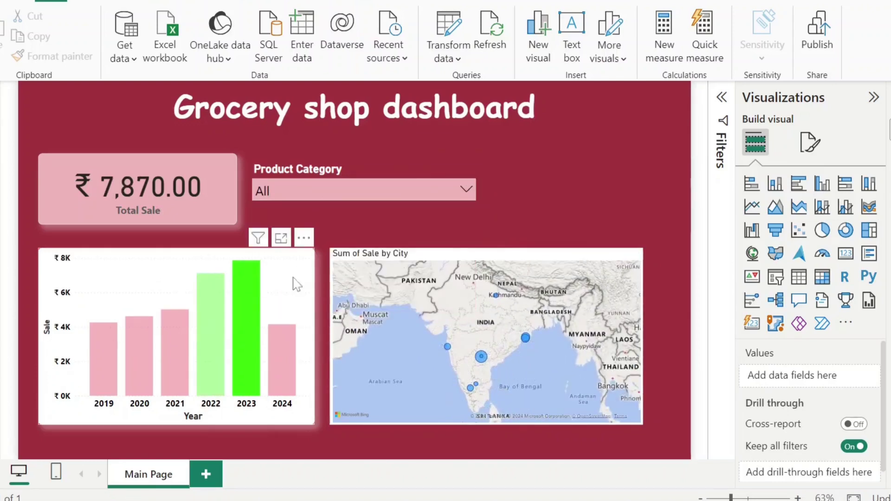
pyautogui.click(242, 334)
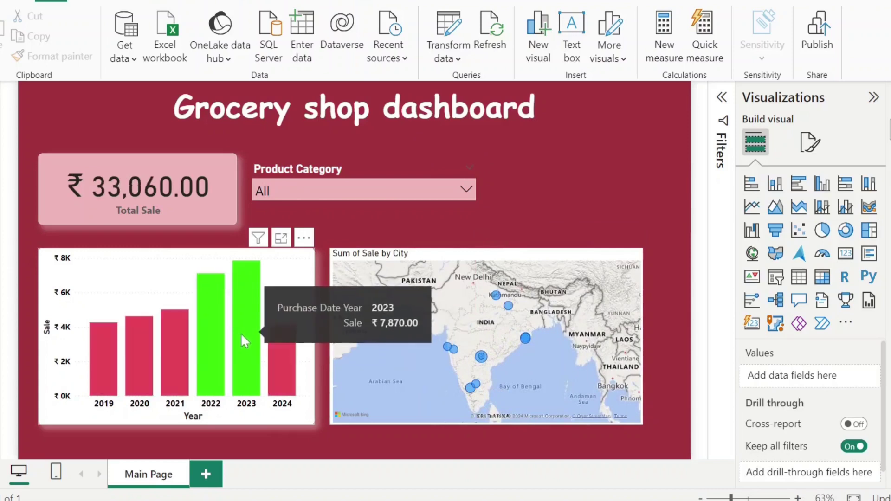
pyautogui.click(242, 333)
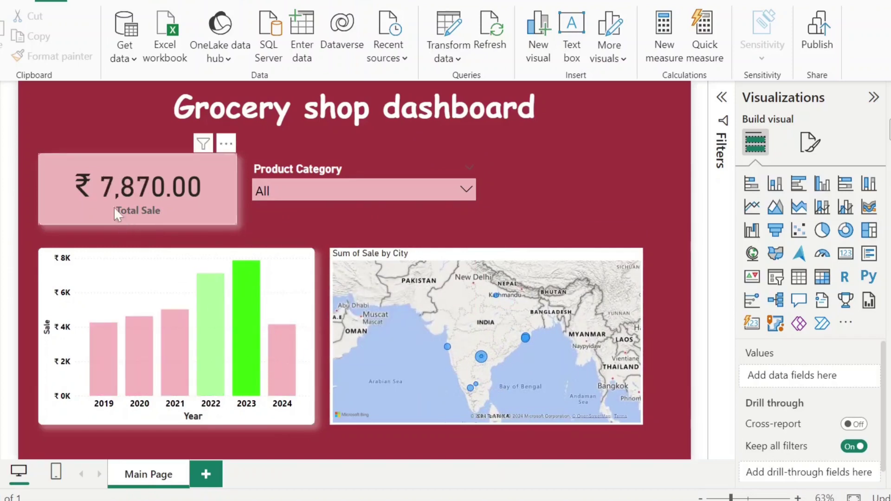